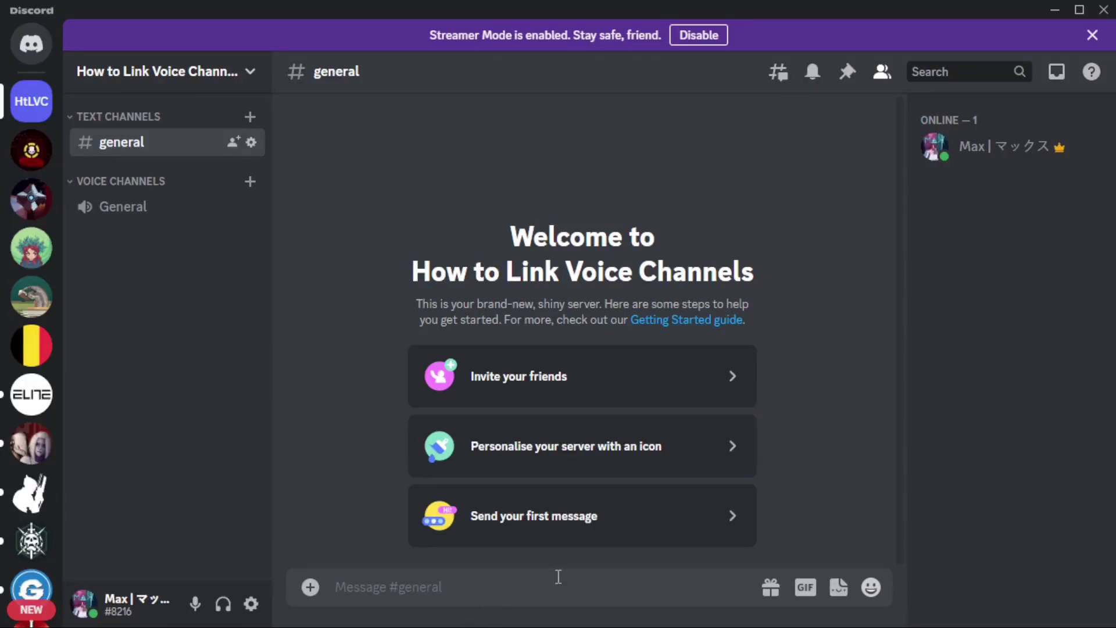
text(#g)
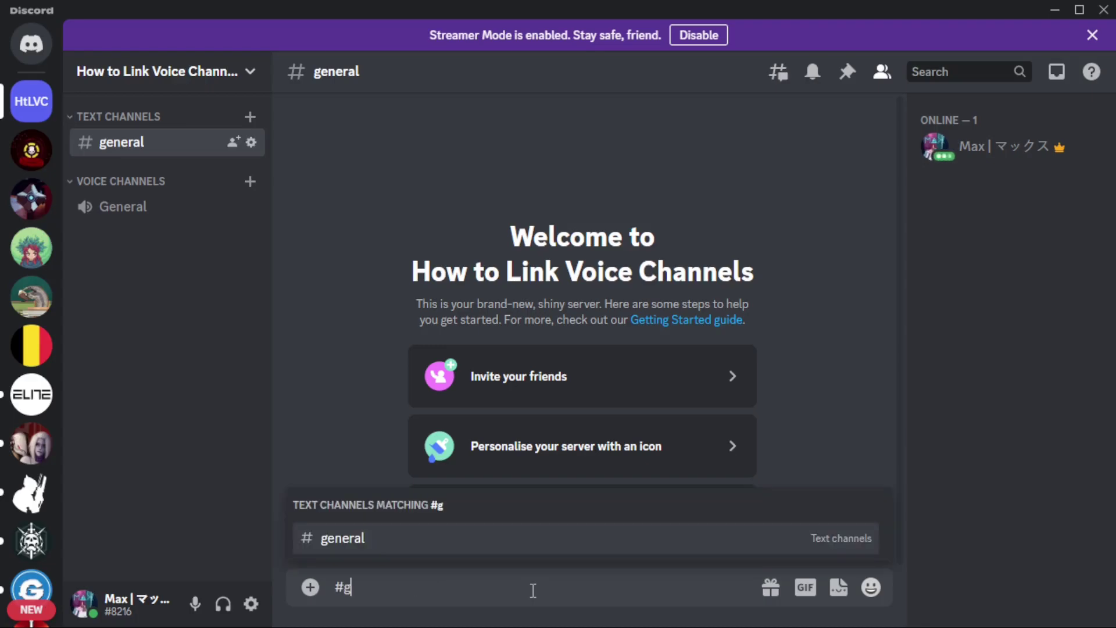
text(enera)
Send a message in #general containing a #general channel link picked from suggestions
click(469, 551)
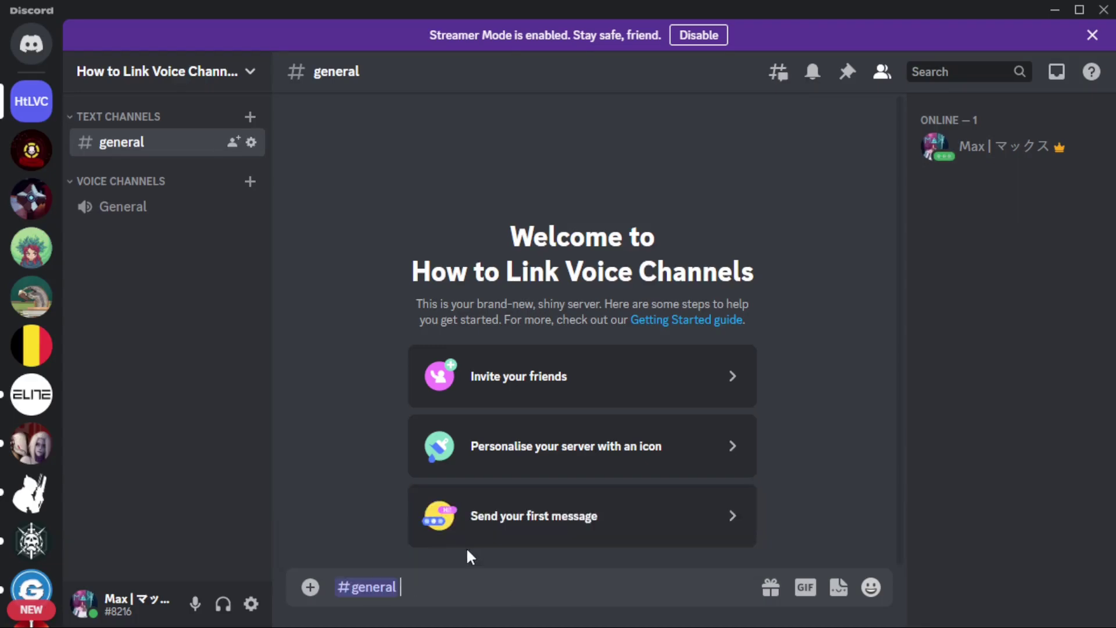
key(Return)
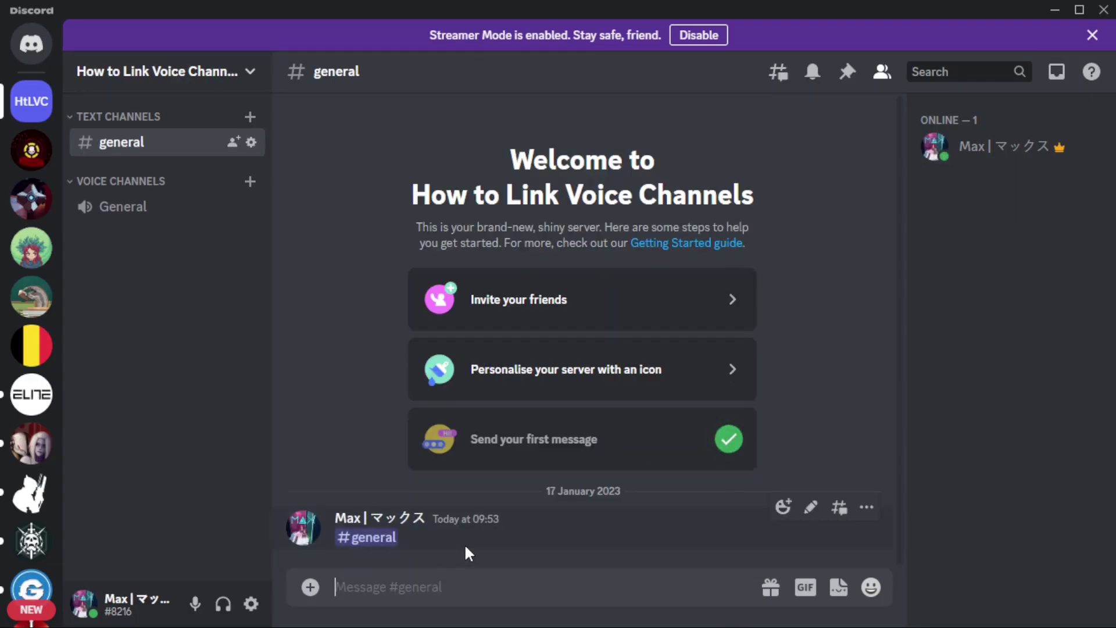
Enable Developer Mode under User Settings > Advanced
click(261, 609)
scroll(183, 515, down, 5)
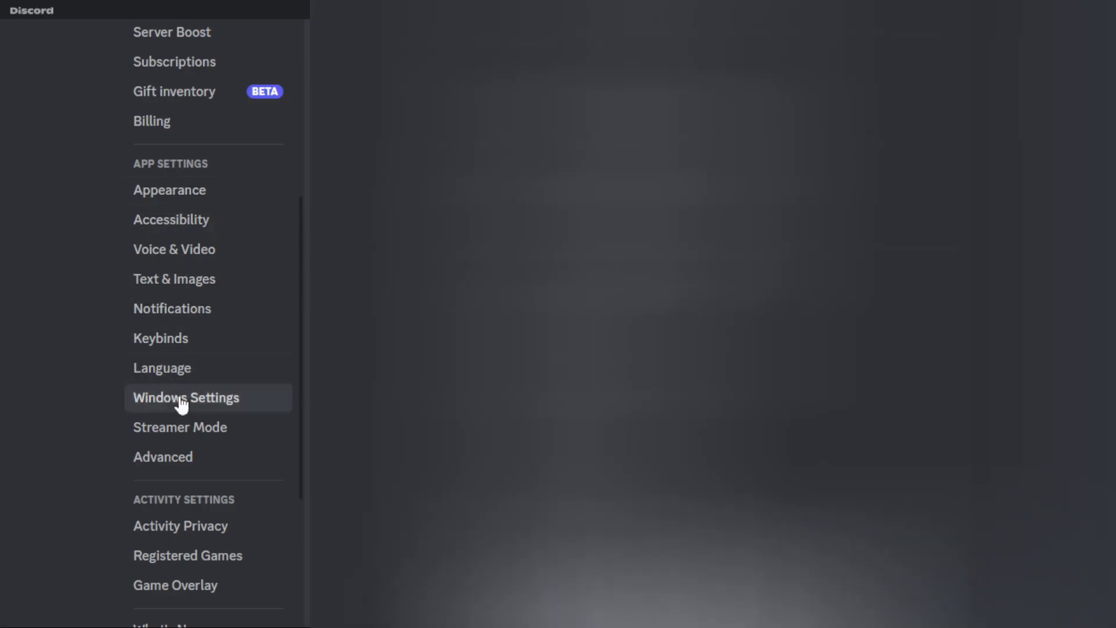
click(218, 460)
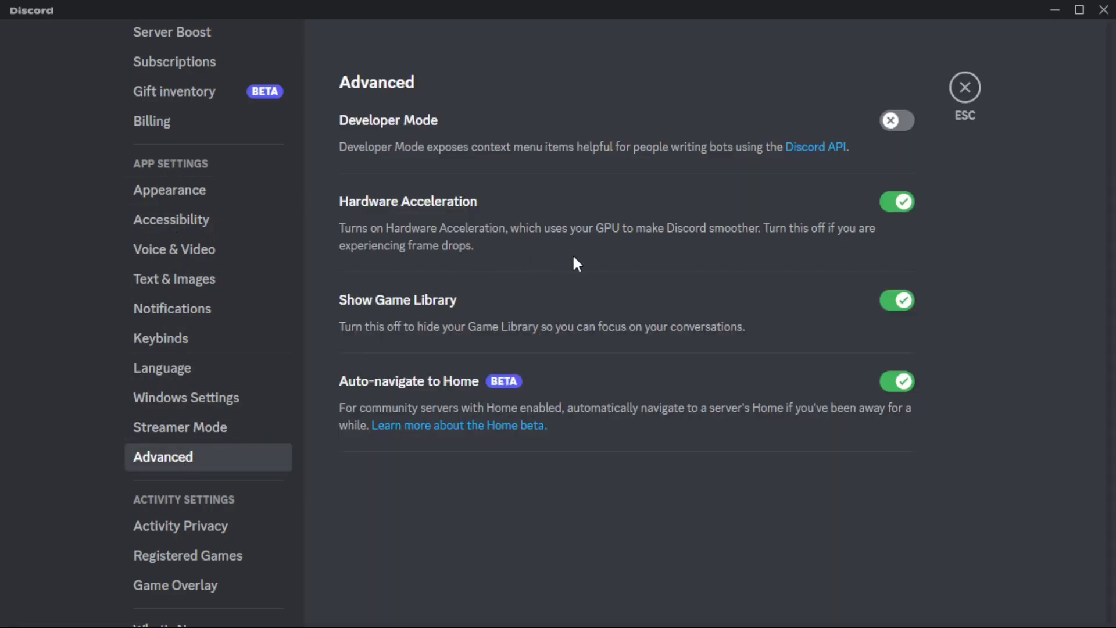
click(897, 121)
Copy the General voice channel's ID via its right-click menu and start a new message
click(966, 87)
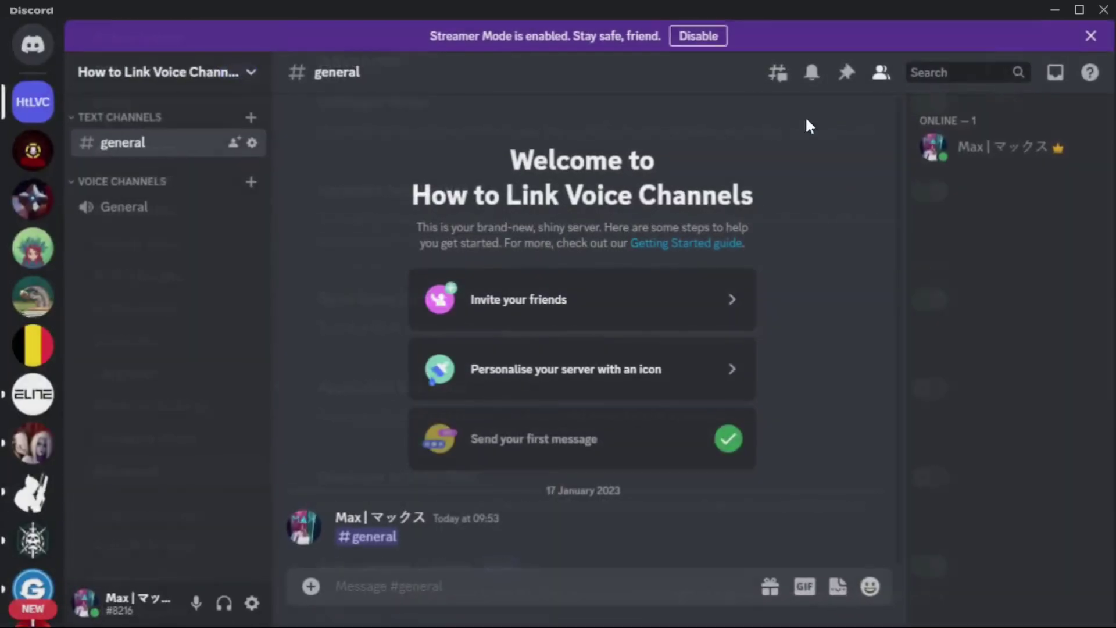
right_click(142, 210)
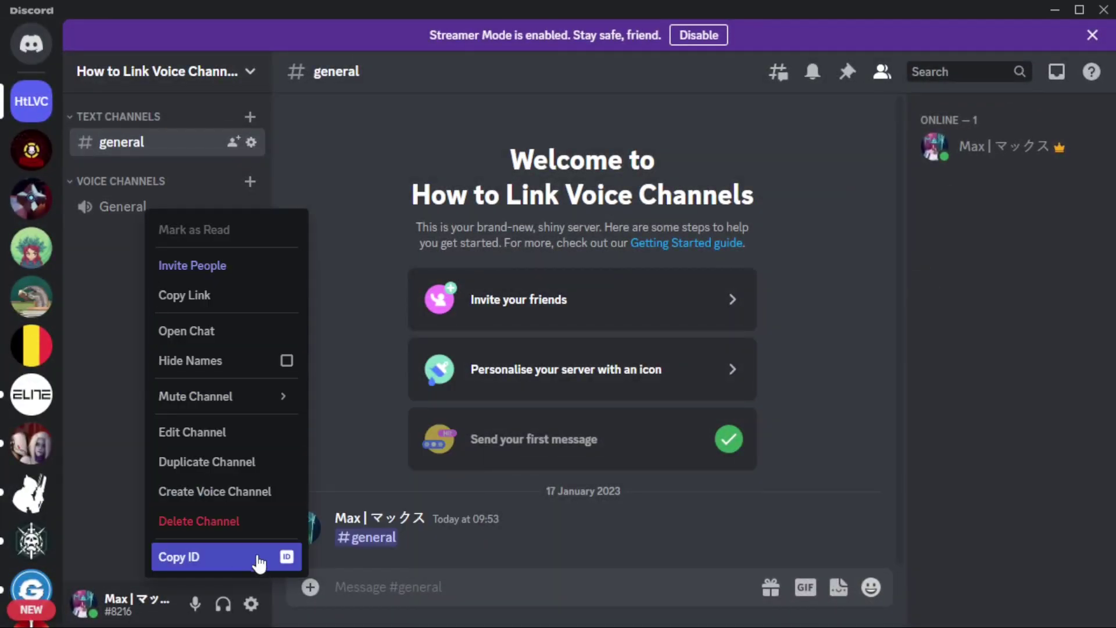
click(86, 432)
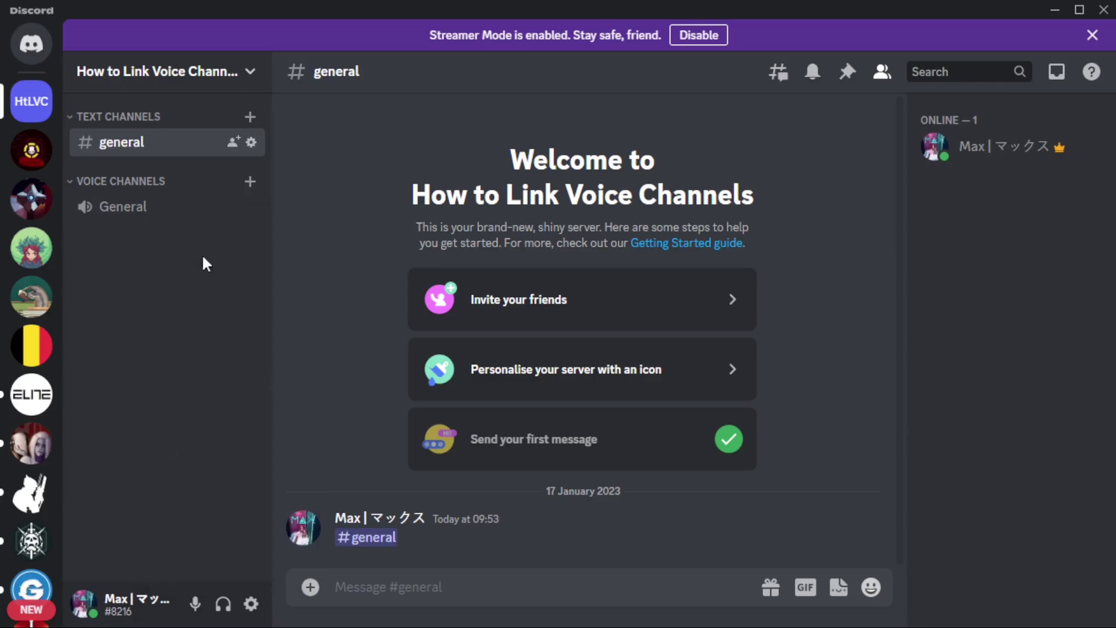
right_click(163, 207)
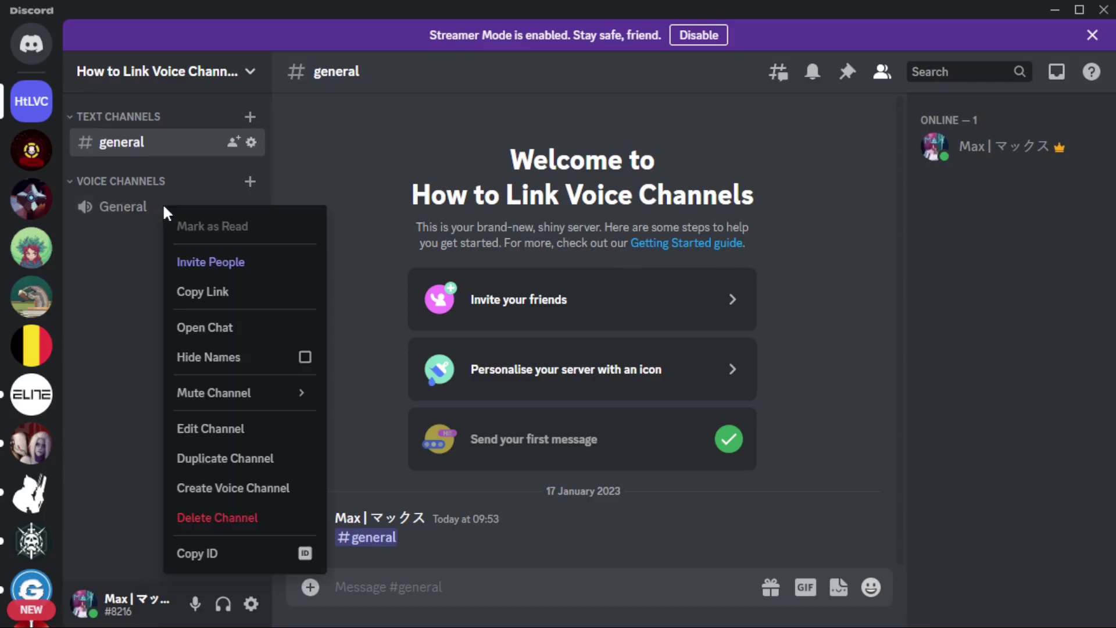
click(219, 559)
click(425, 586)
text(<)
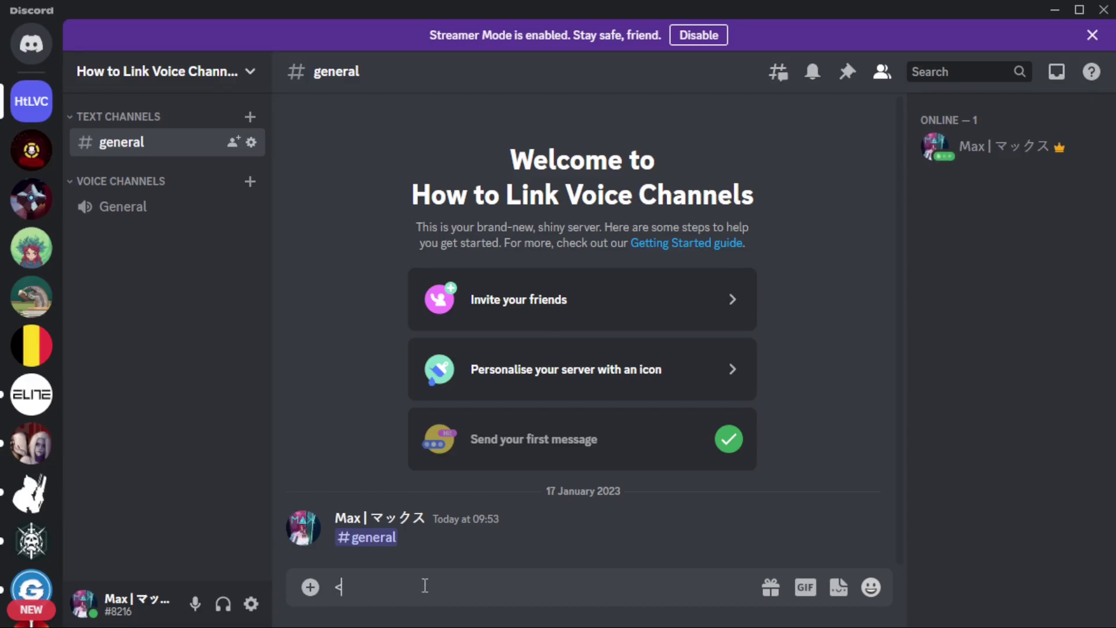
text(#)
Send 'Need 2 for Deep Stone Crypt' with a <#ID> mention linking the General voice channel
key(ctrl+v)
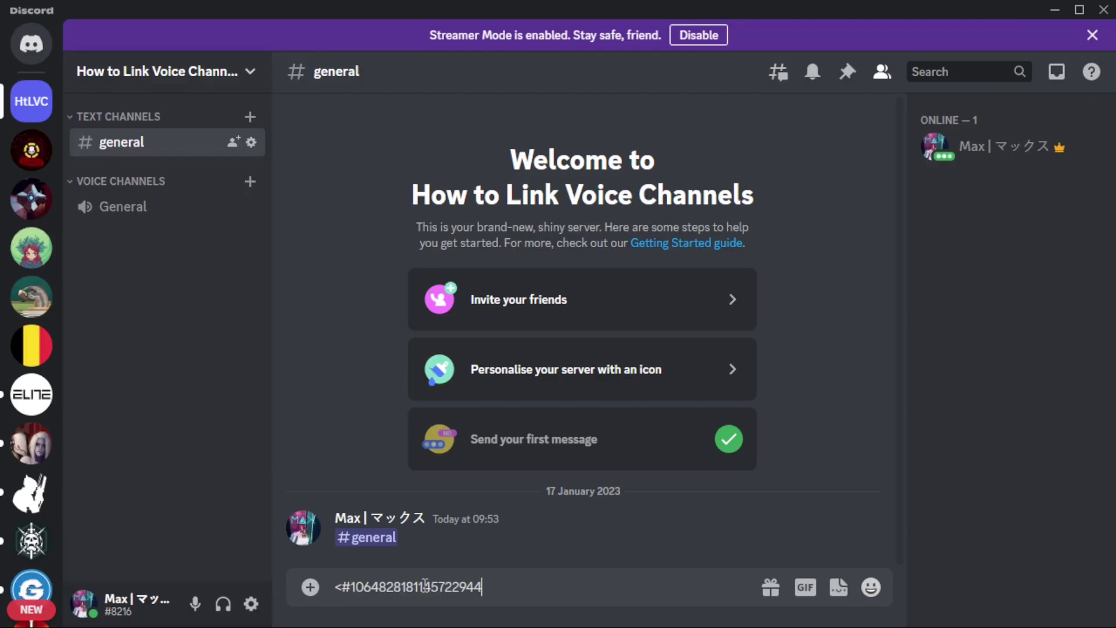
text(>>)
key(BackSpace)
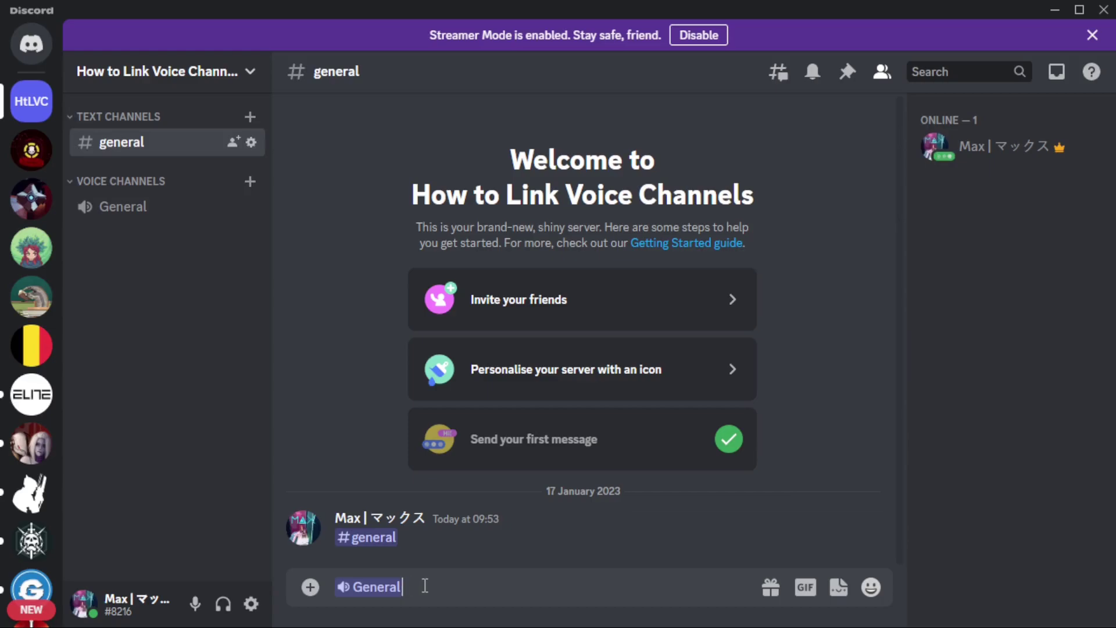
key(Home)
text(Need 2 for Dep)
key(BackSpace)
text(ep Stone Crypt)
key(Return)
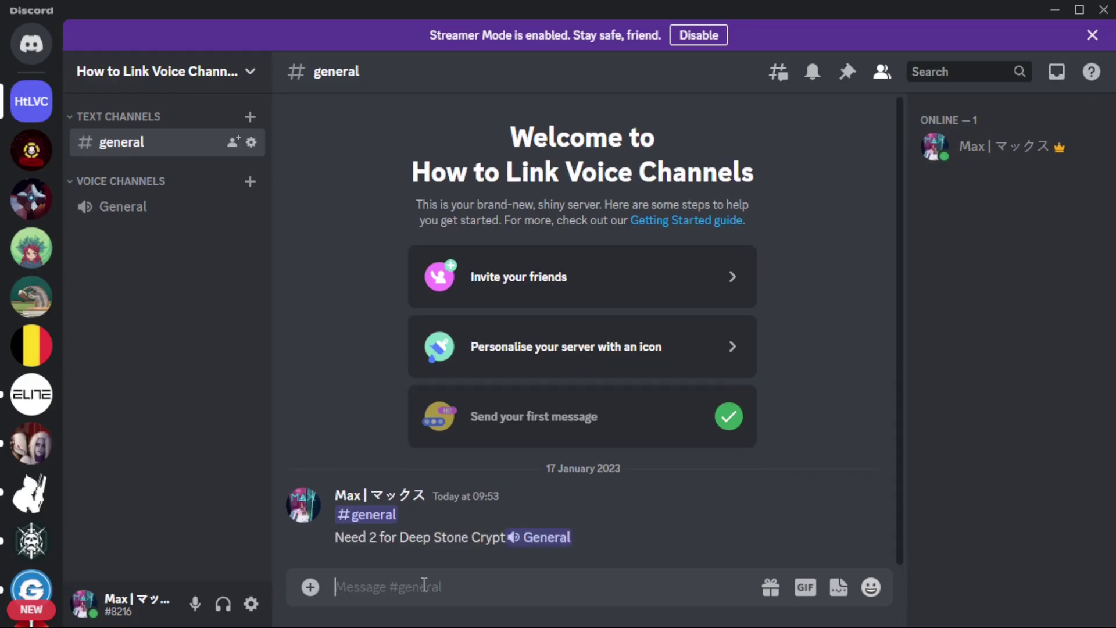
text(Helo)
Send 'Hello im lonely' with the General voice channel inserted as a link
key(BackSpace)
text(lo im lonely #Ge)
key(Return)
key(Return)
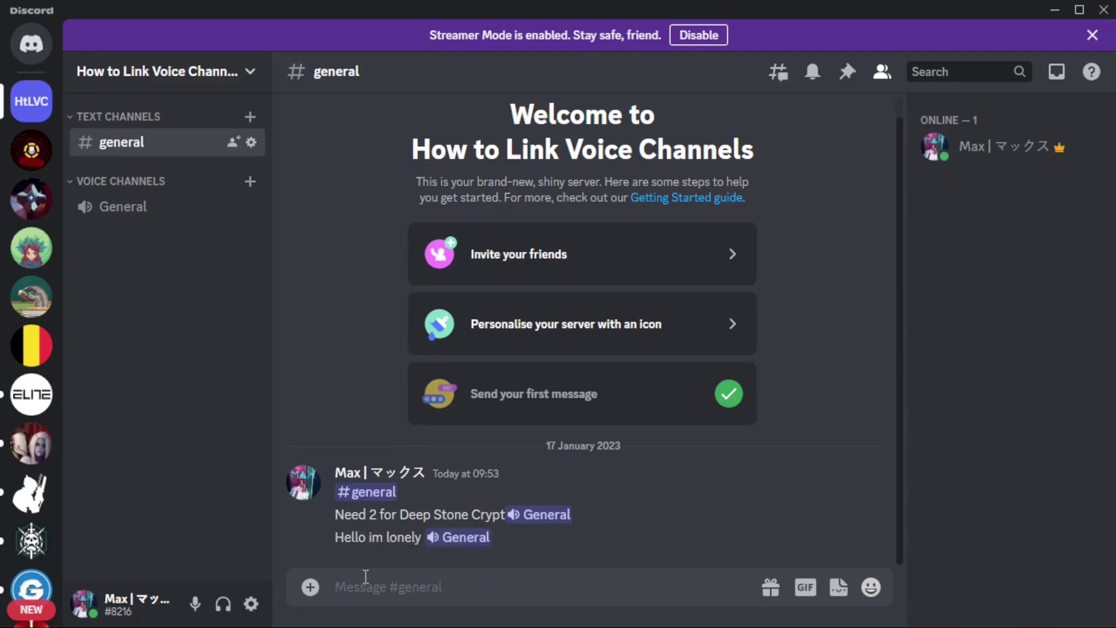
Join the General voice channel via its mention in the chat message
click(460, 538)
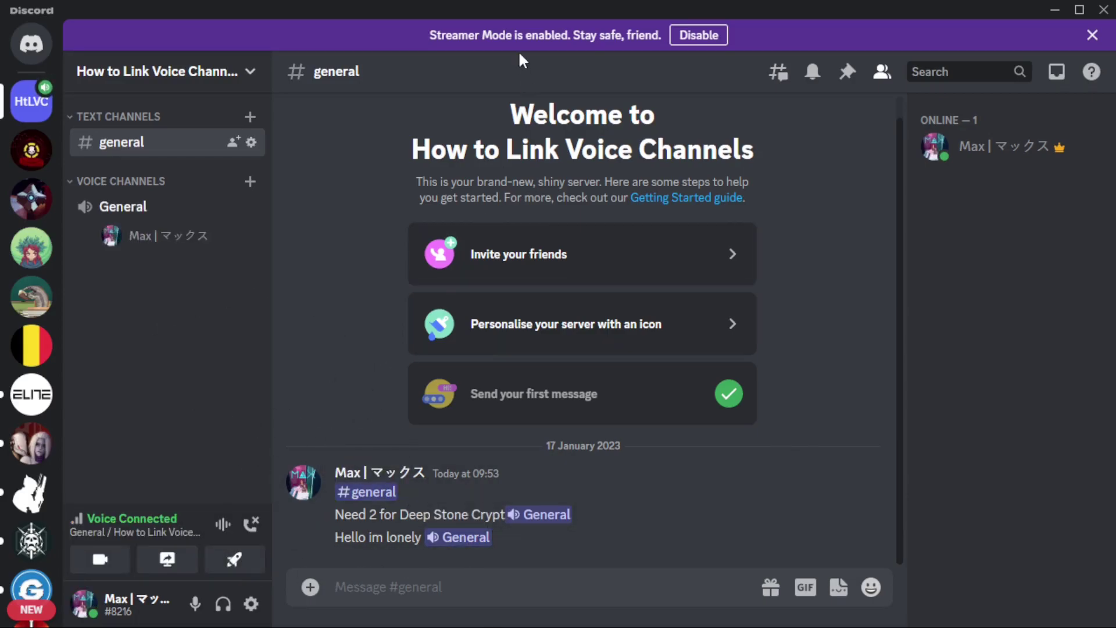